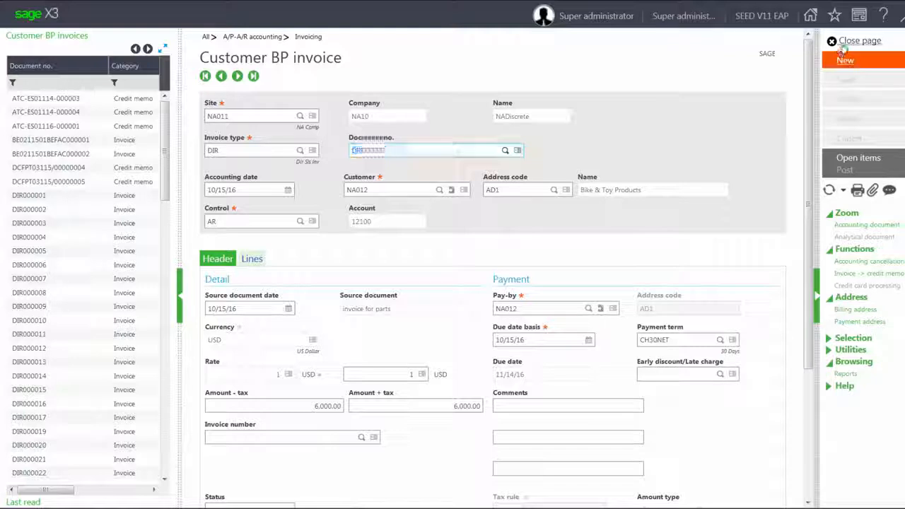
Step: Close the customer BP invoice and open Payment/Receipt entry in A/P-A/R accounting
left_click(843, 44)
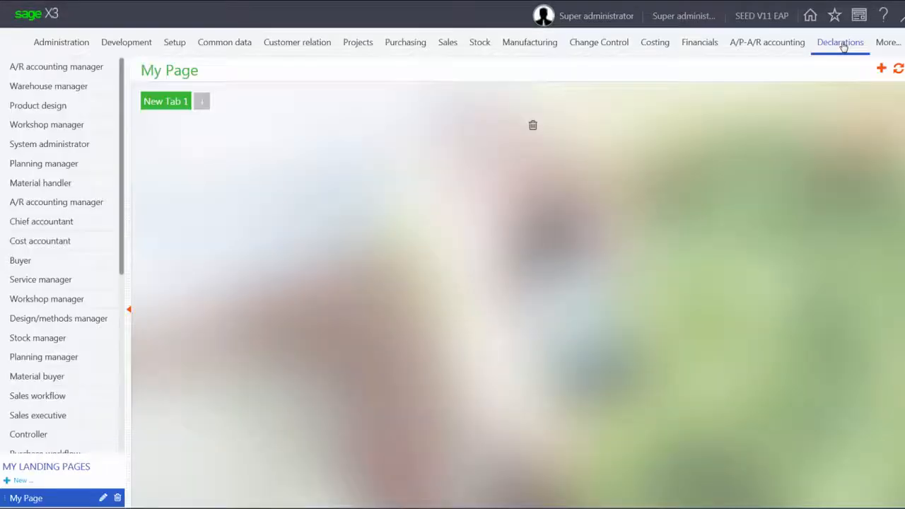
left_click(841, 43)
left_click(773, 44)
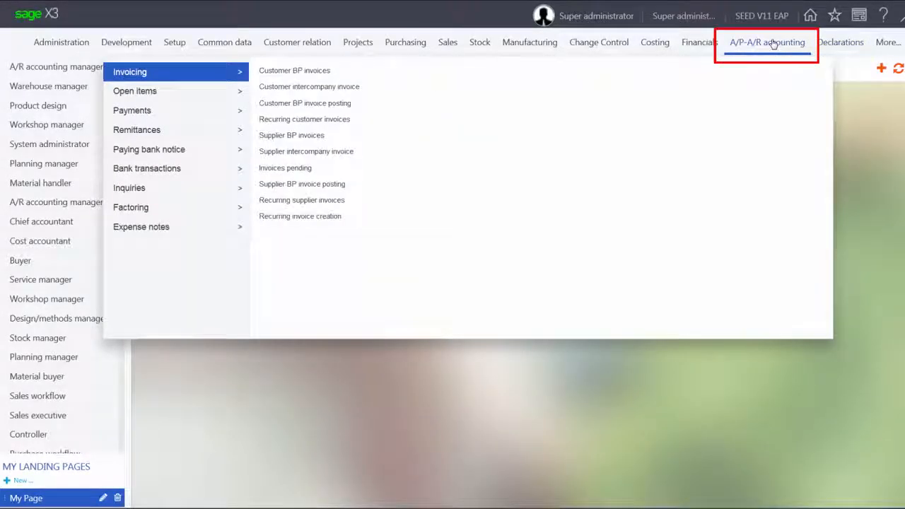
left_click(168, 115)
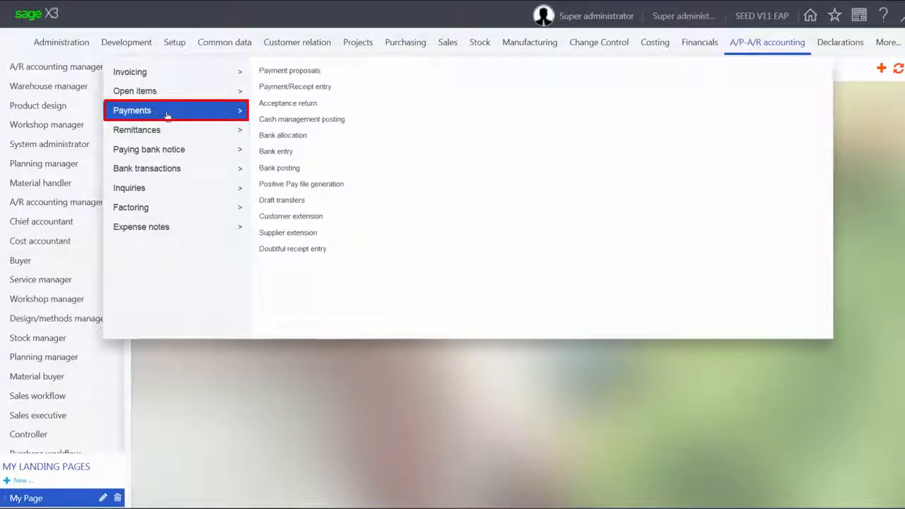
left_click(307, 89)
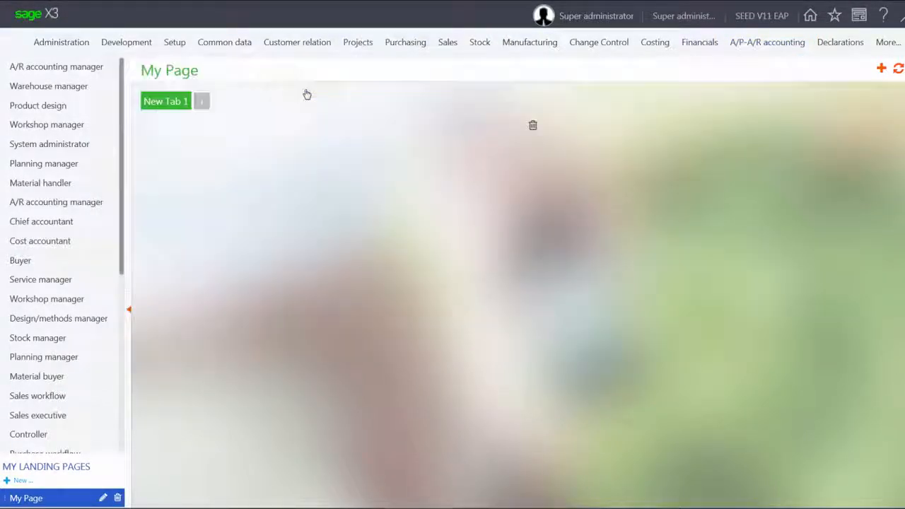
Step: Choose RECCH USA Check Receipts as the transaction for the payment entry
scroll(277, 222, "down", 5)
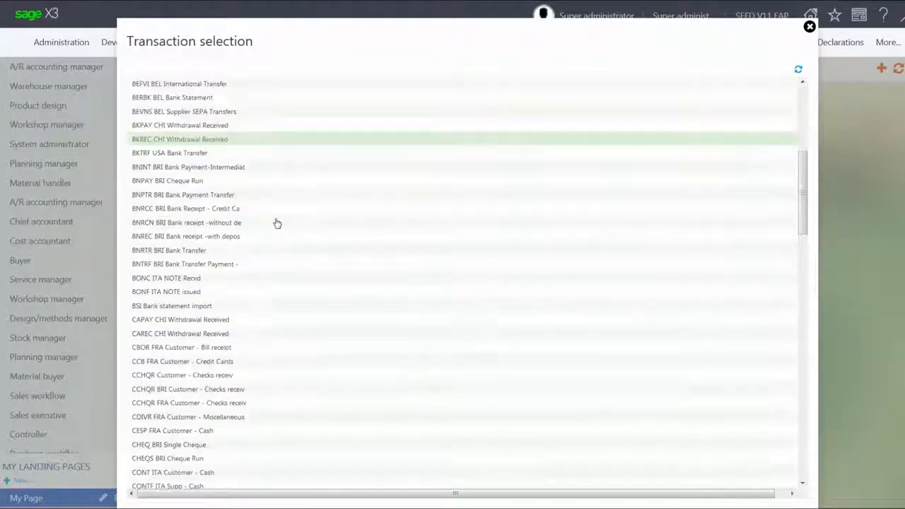
scroll(277, 223, "down", 6)
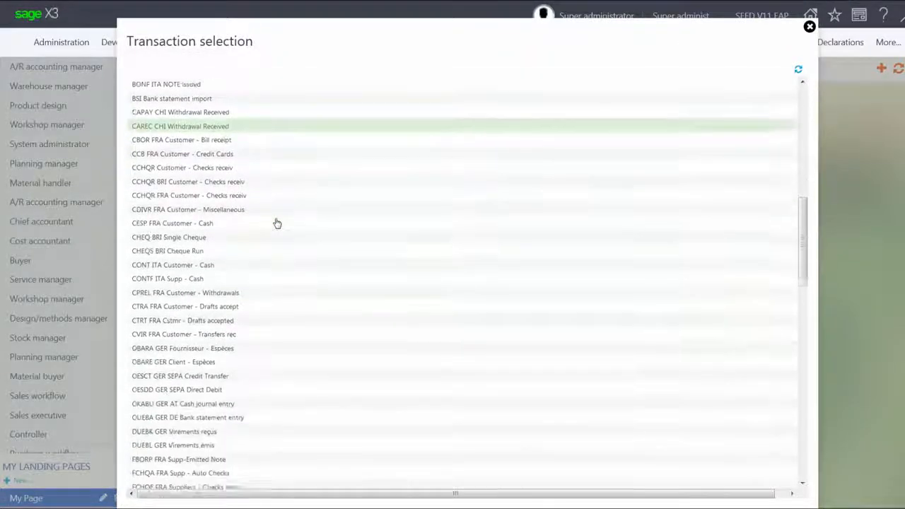
scroll(278, 226, "down", 7)
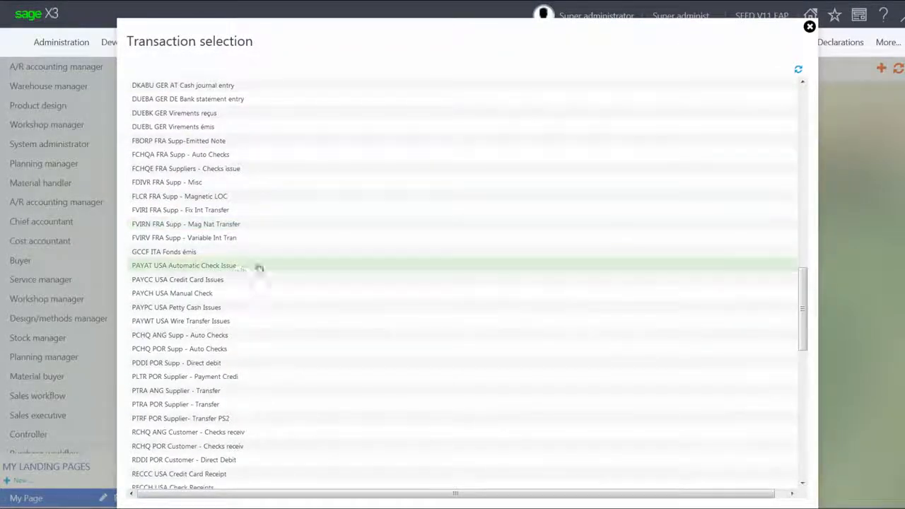
scroll(271, 301, "down", 3)
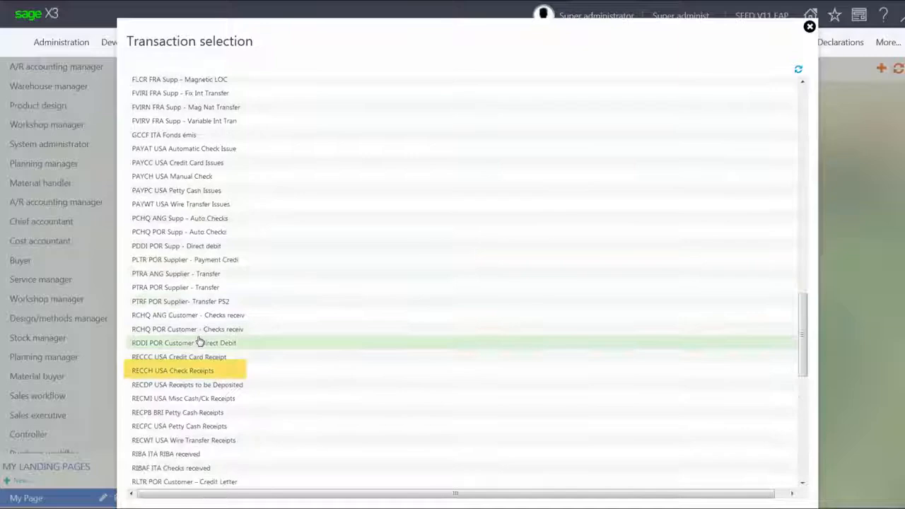
left_click(173, 370)
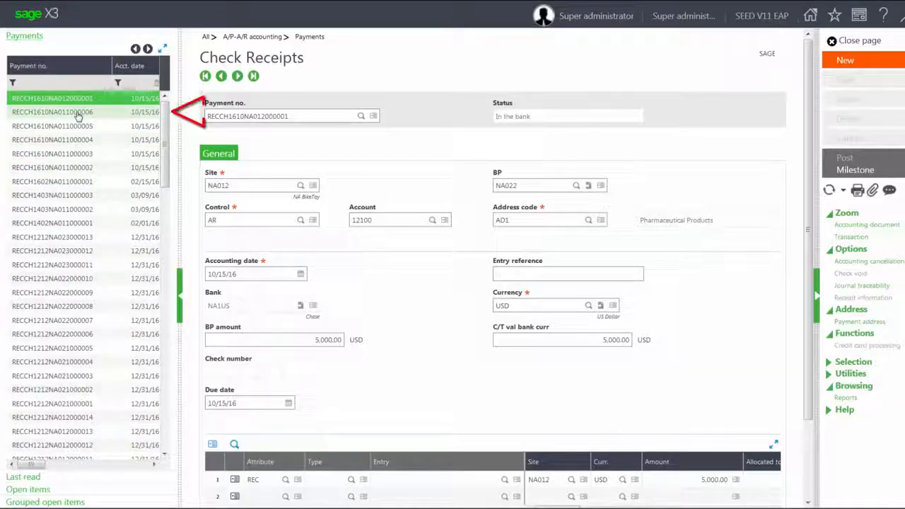
Step: Open check receipt RECCH1610NA011000006, review the customer's open items, and return to the payments list
left_click(78, 114)
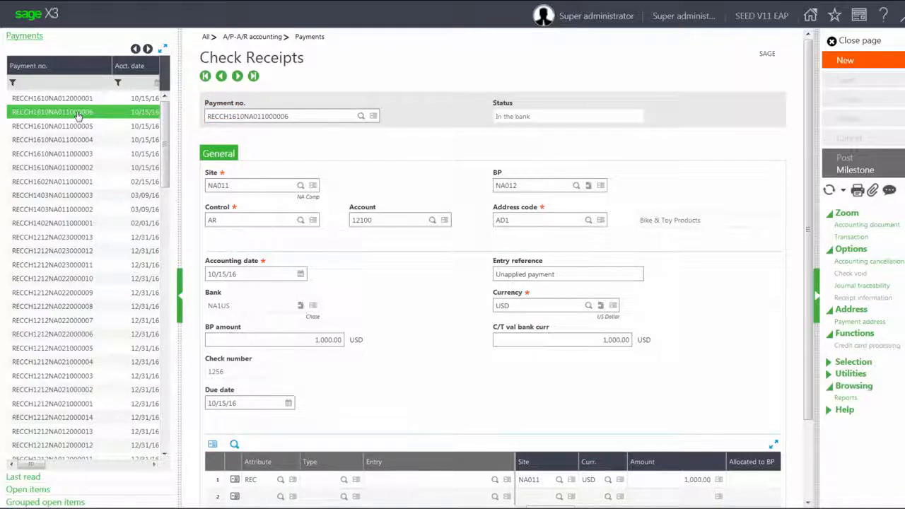
left_click(32, 490)
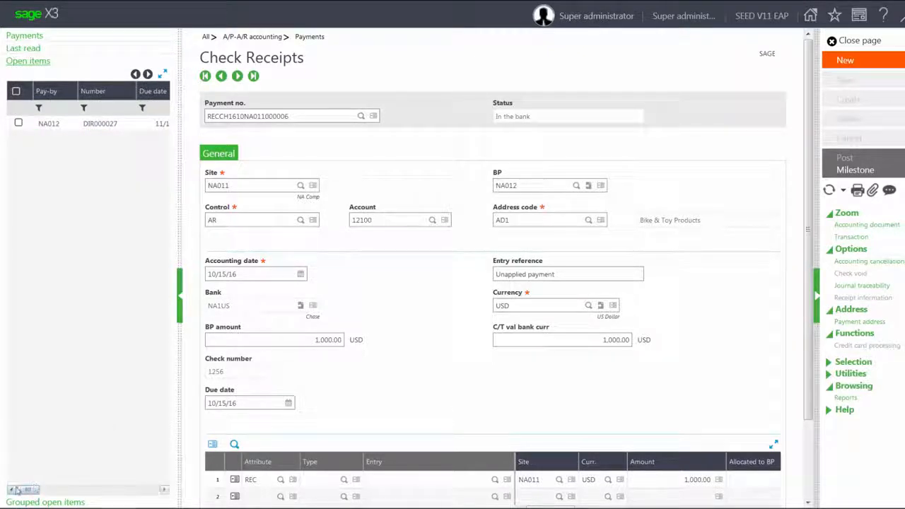
mouse_move(16, 489)
left_mouse_down()
mouse_move(25, 497)
mouse_move(10, 489)
left_mouse_up()
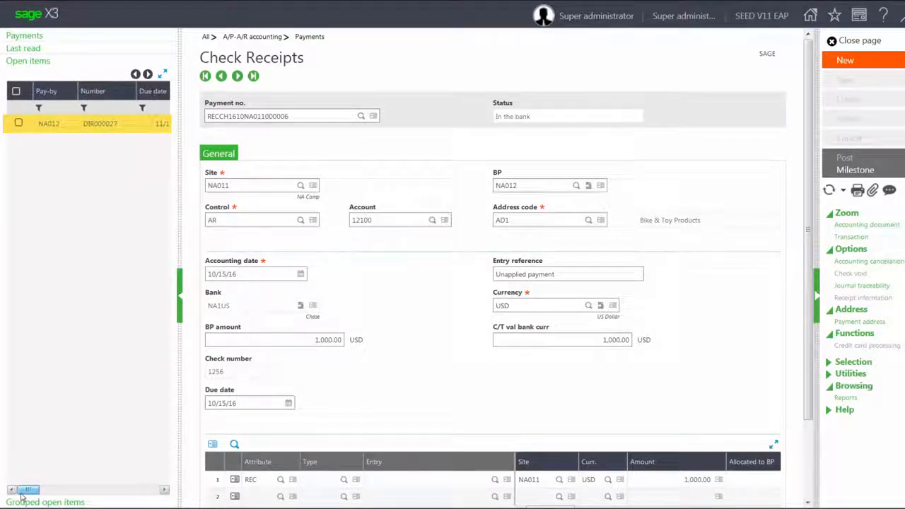
left_click(21, 36)
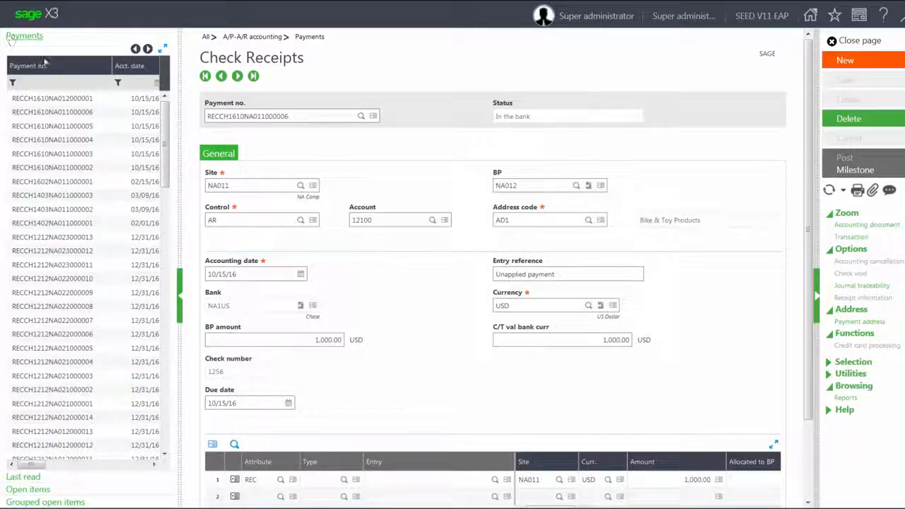
Step: Open the receipt's bank posting journal entry and go to the document type definition of its RECPT entry type
left_click(867, 230)
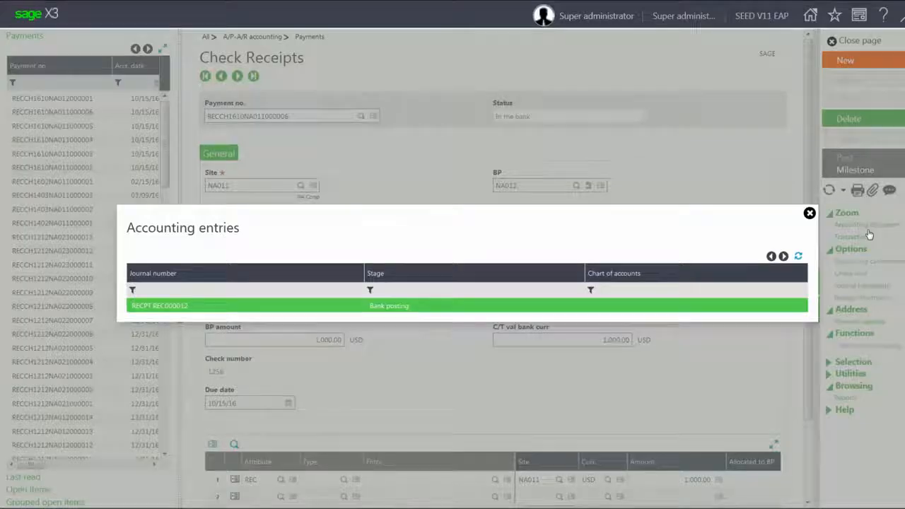
left_click(240, 308)
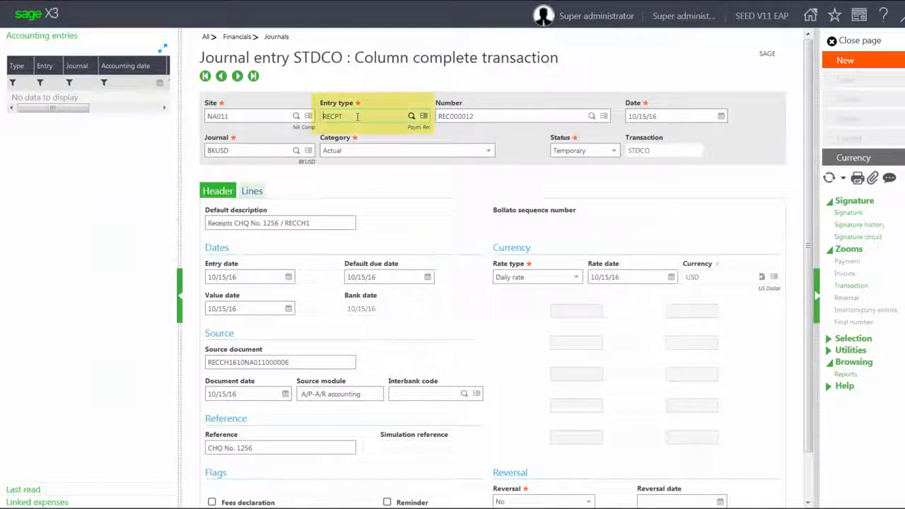
left_click(423, 117)
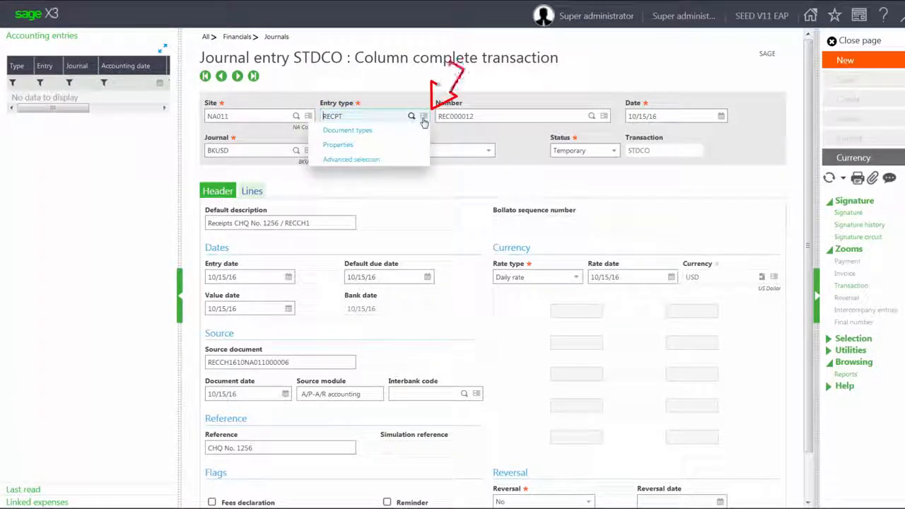
left_click(345, 132)
Step: Enable Open item management for the RECPT document type and save the record
scroll(418, 312, "down", 2)
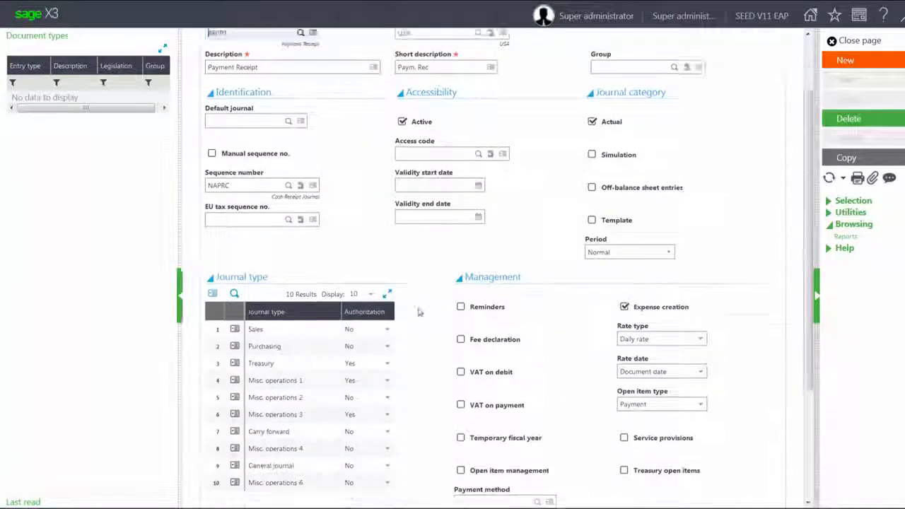
scroll(418, 311, "down", 1)
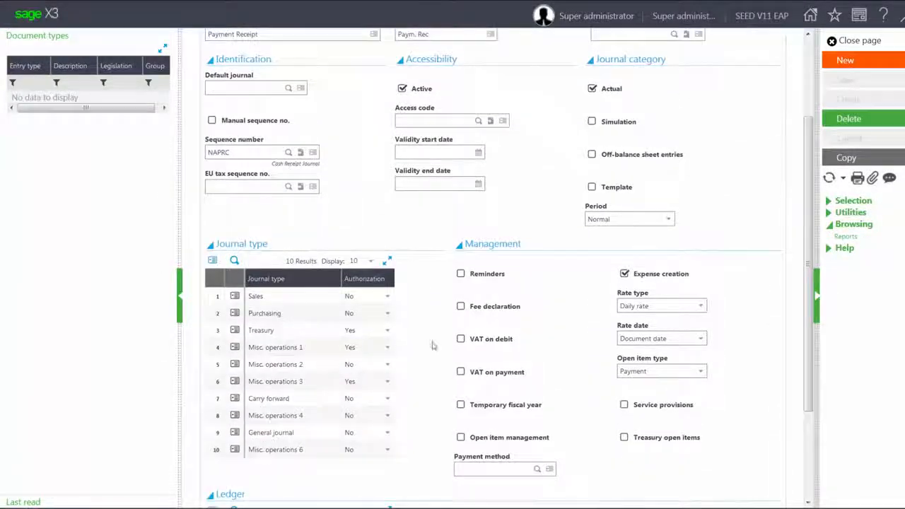
left_click(461, 439)
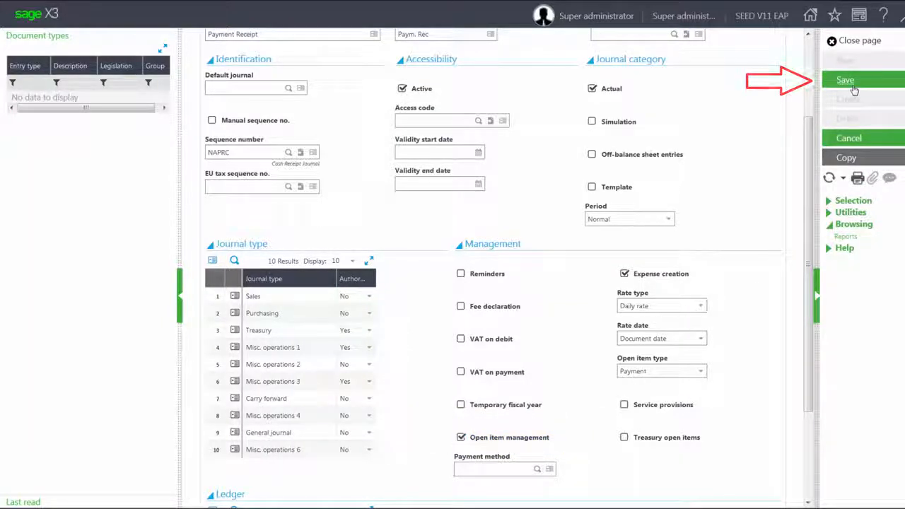
left_click(853, 88)
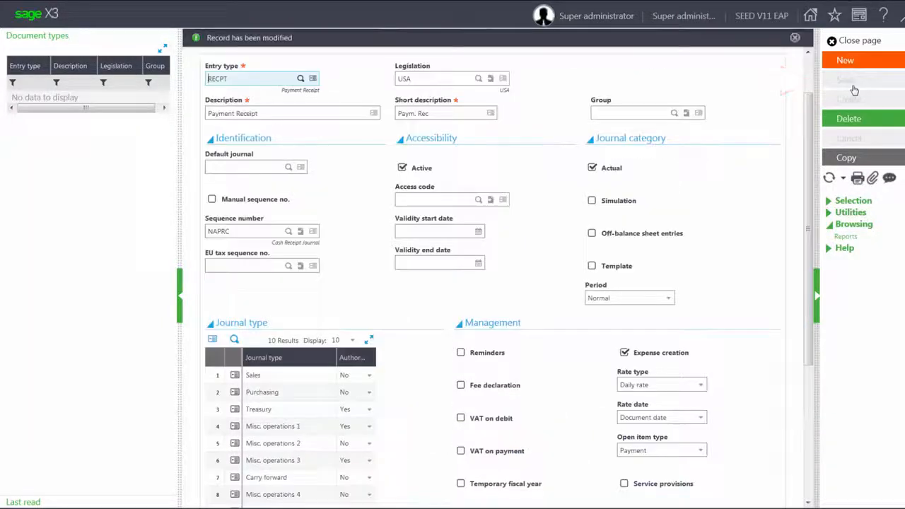
Step: Close the document type, journal entry and check receipt pages, and open Parameter values in the general parameters setup
left_click(859, 41)
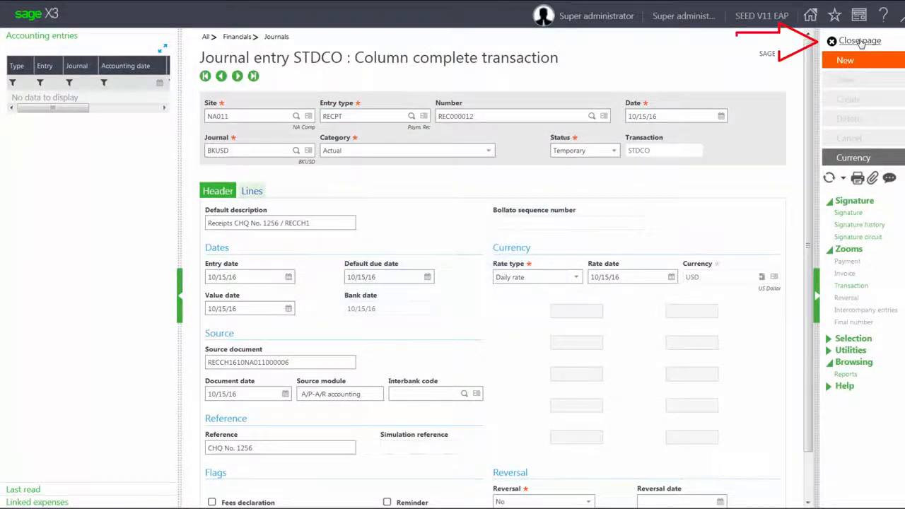
left_click(858, 41)
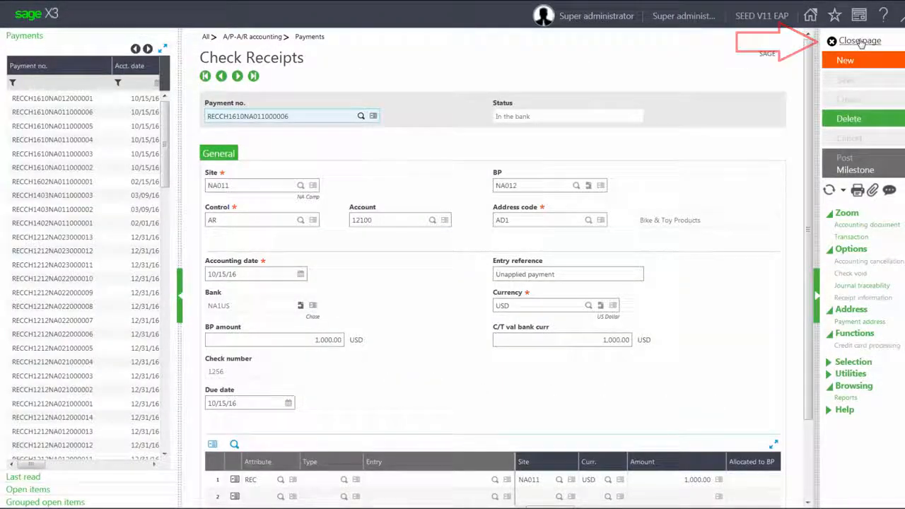
left_click(859, 41)
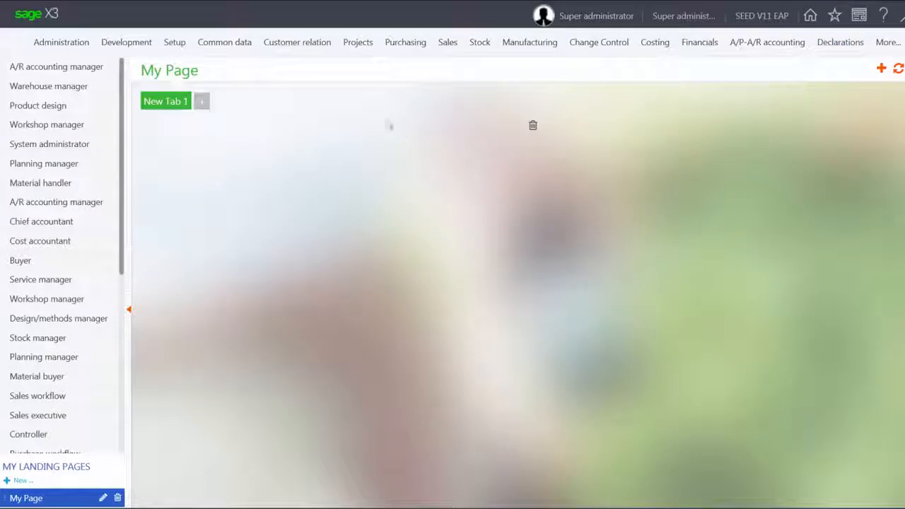
left_click(175, 42)
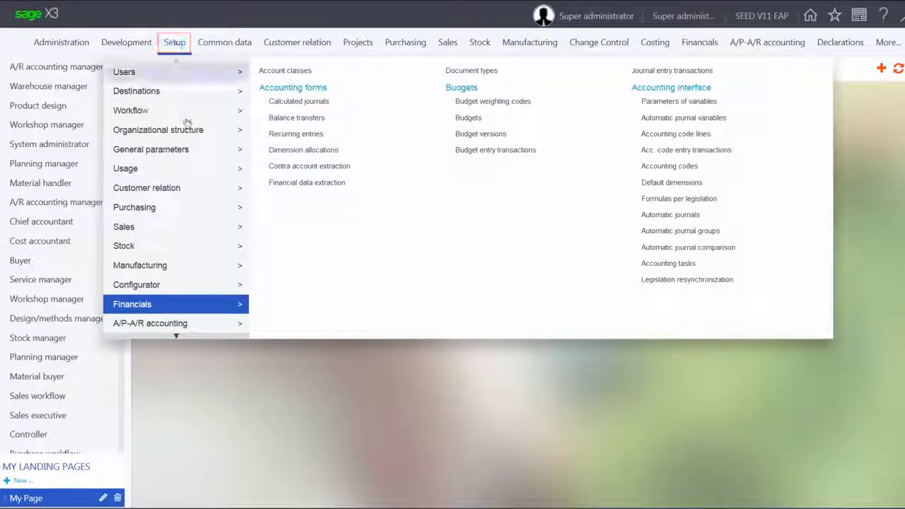
mouse_move(170, 154)
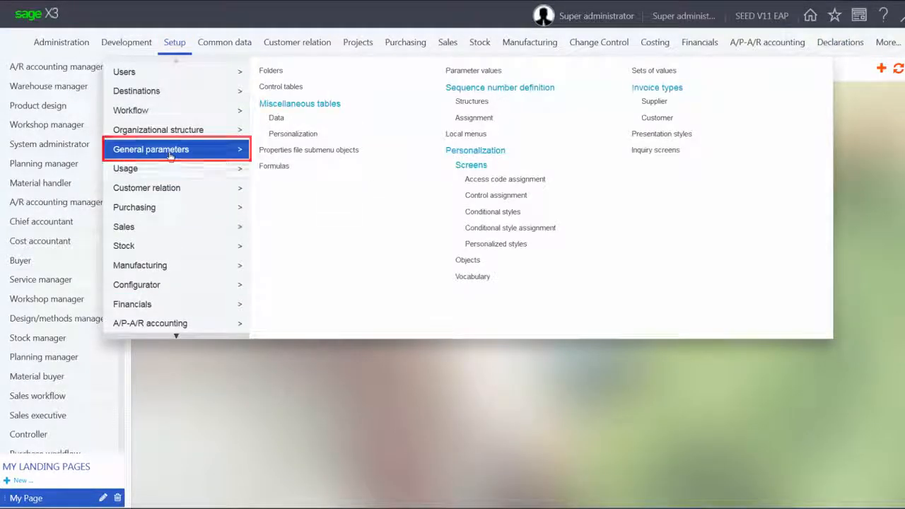
left_click(468, 72)
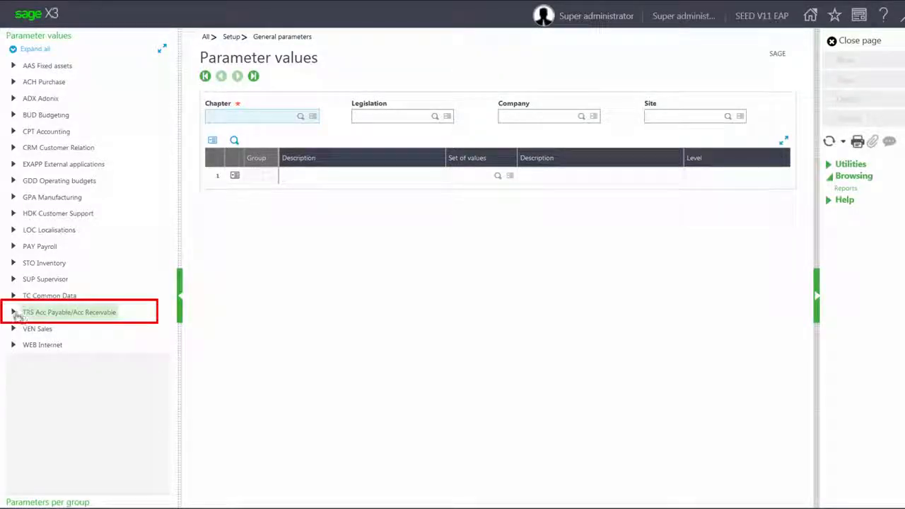
Step: Open the detail of the PAY group (Payment entry init and control) for USA legislation in the TRS Acc Payable/Acc Receivable chapter
left_click(13, 312)
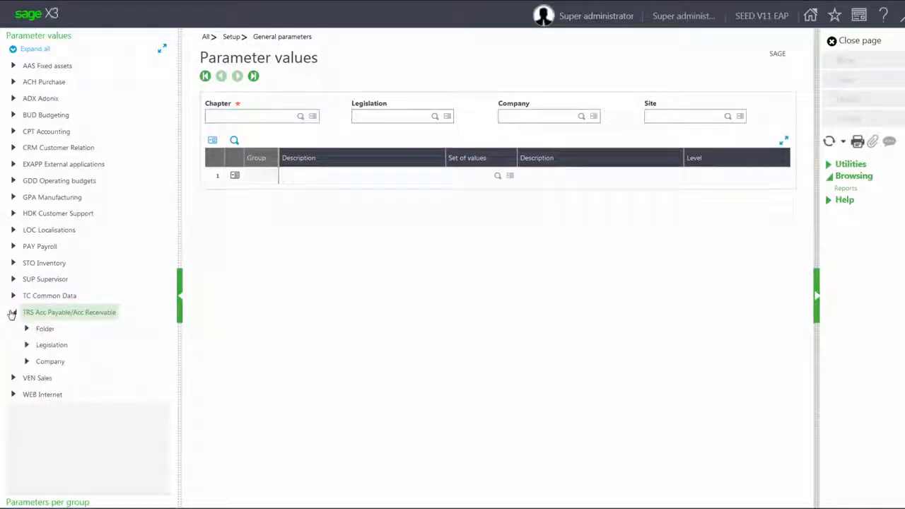
left_click(27, 345)
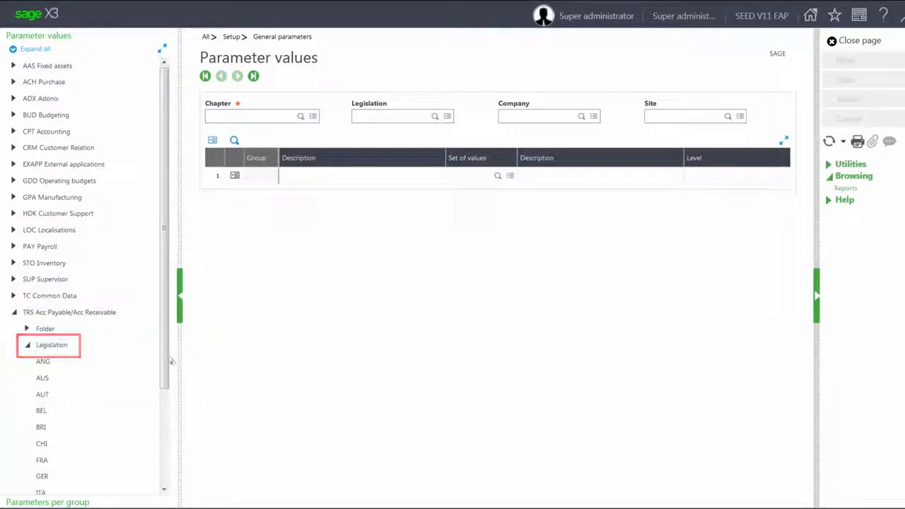
scroll(107, 451, "down", 2)
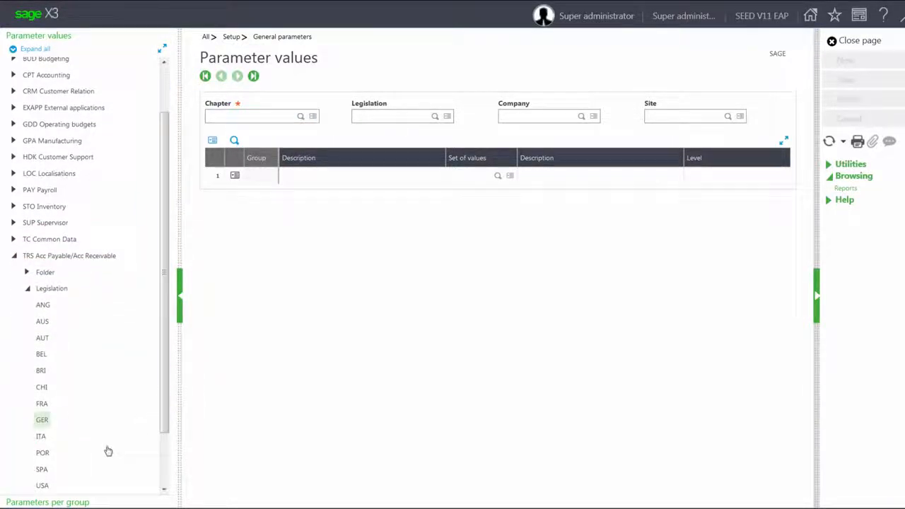
left_click(44, 486)
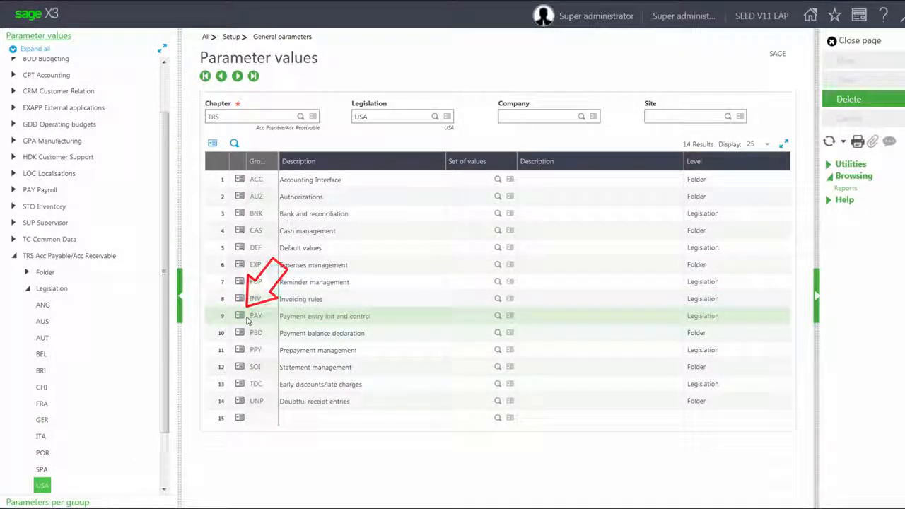
left_click(240, 319)
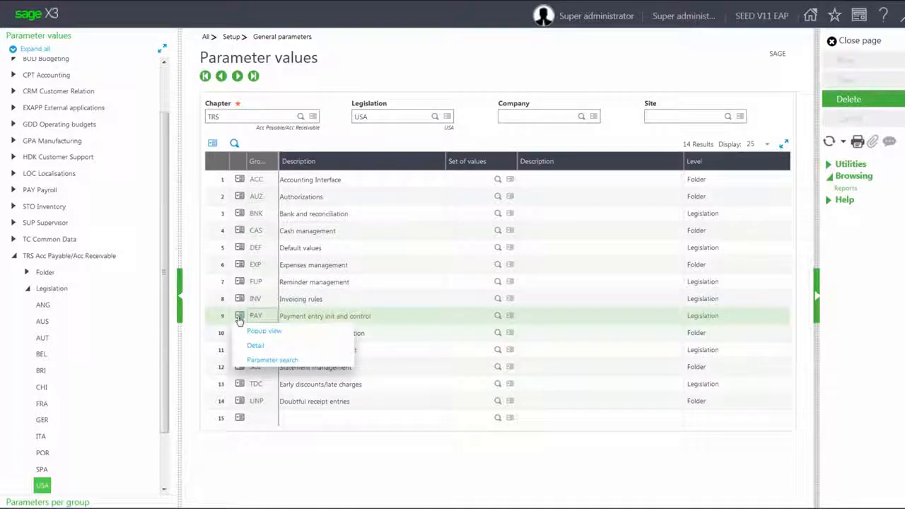
left_click(251, 347)
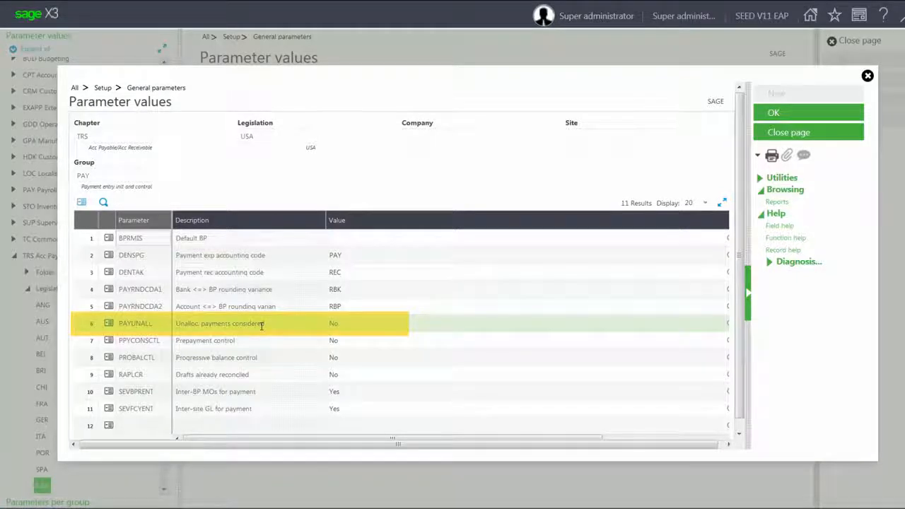
Step: Set the PAYUNALL parameter (Unalloc. payments considered) to Yes, save the parameter values record and close the page
left_click(344, 324)
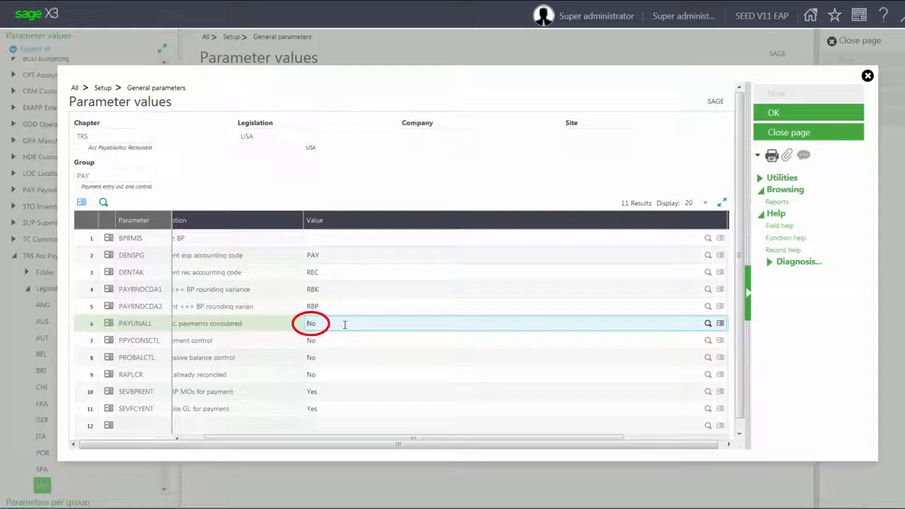
key("BackSpace")
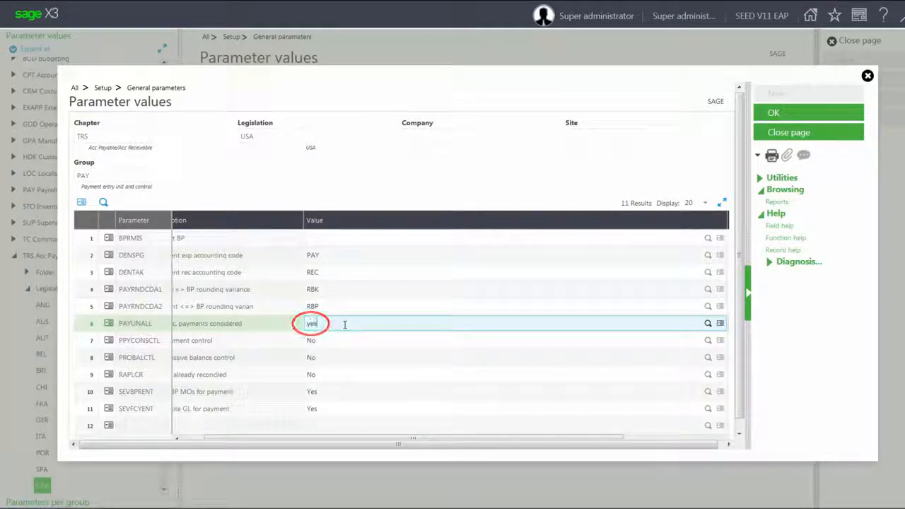
type("Yes")
key("Tab")
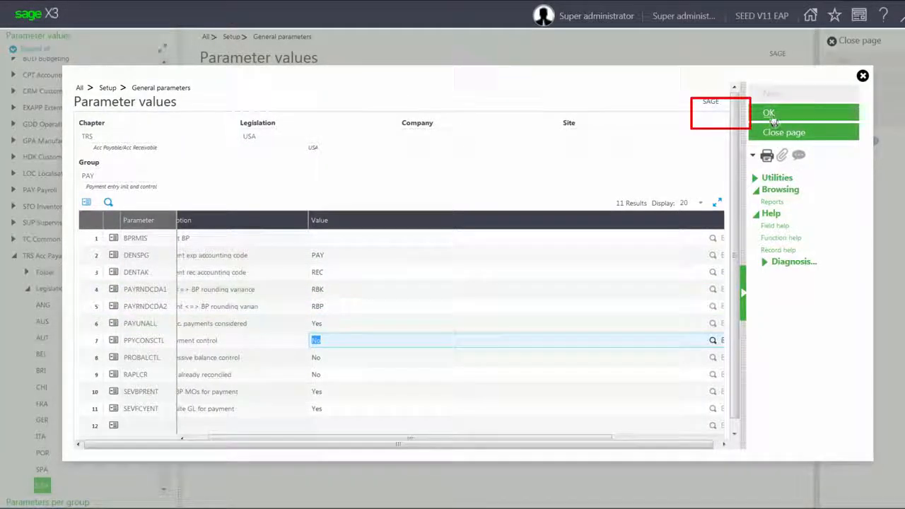
left_click(771, 114)
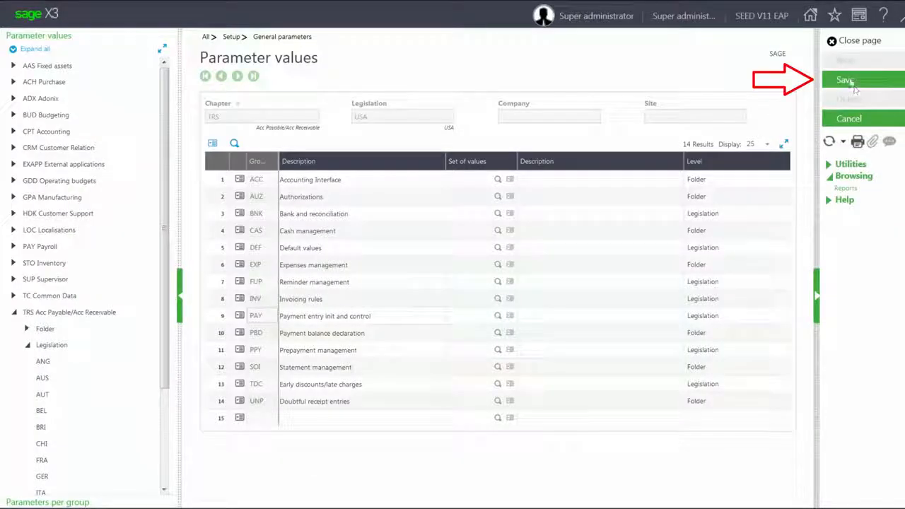
left_click(850, 82)
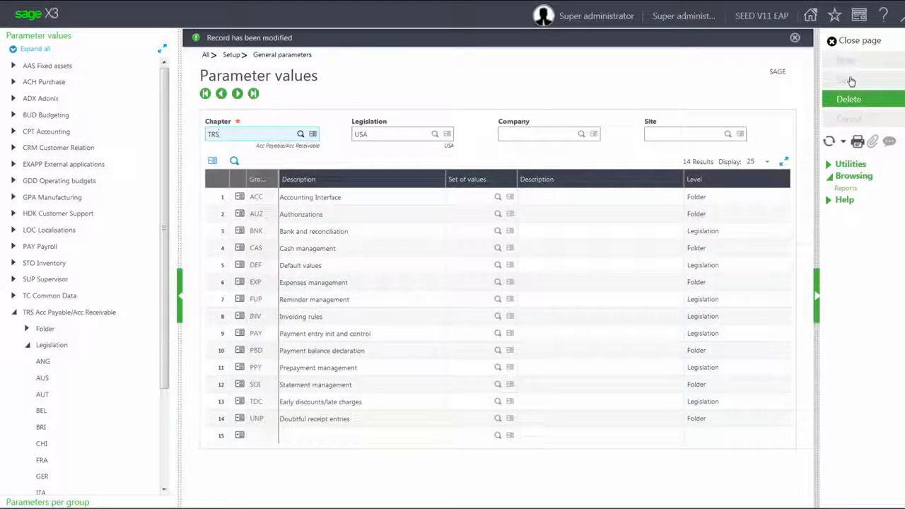
left_click(858, 41)
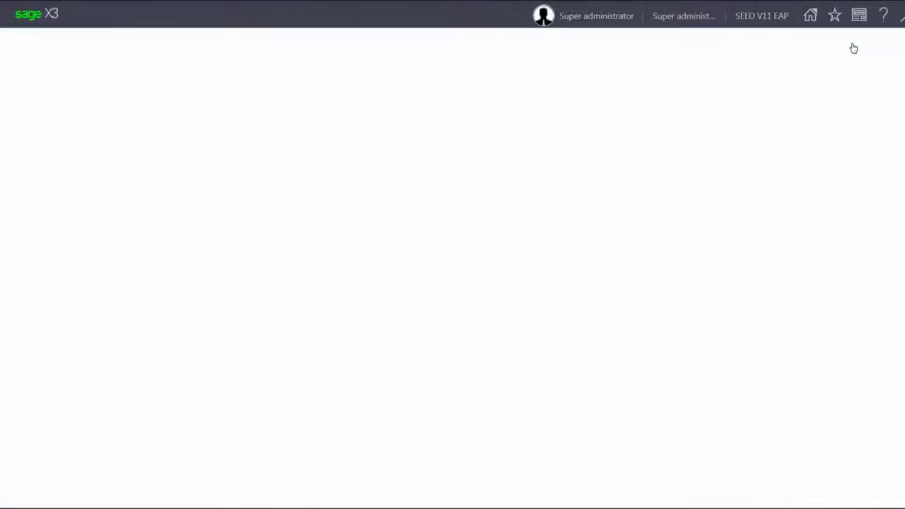
Step: Open Payment/Receipt entry in A/P-A/R accounting with the RECCH USA Check Receipts transaction
mouse_move(854, 48)
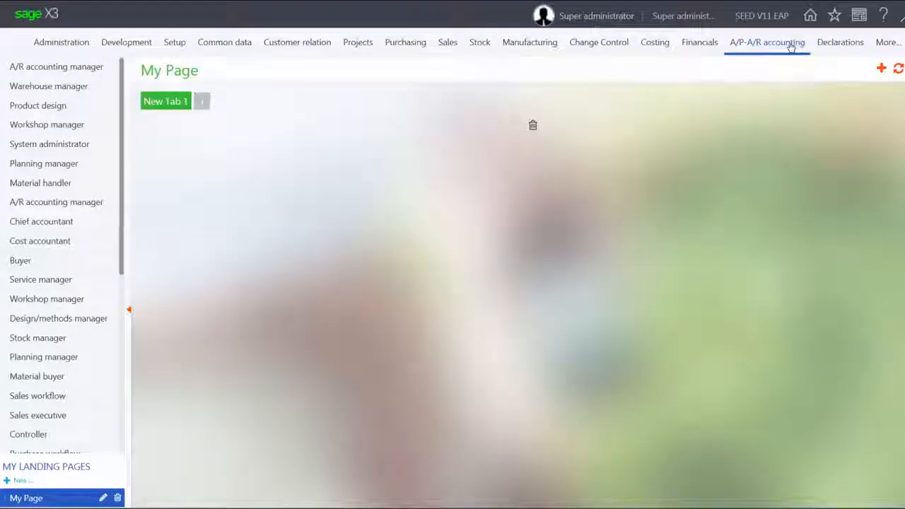
mouse_move(784, 44)
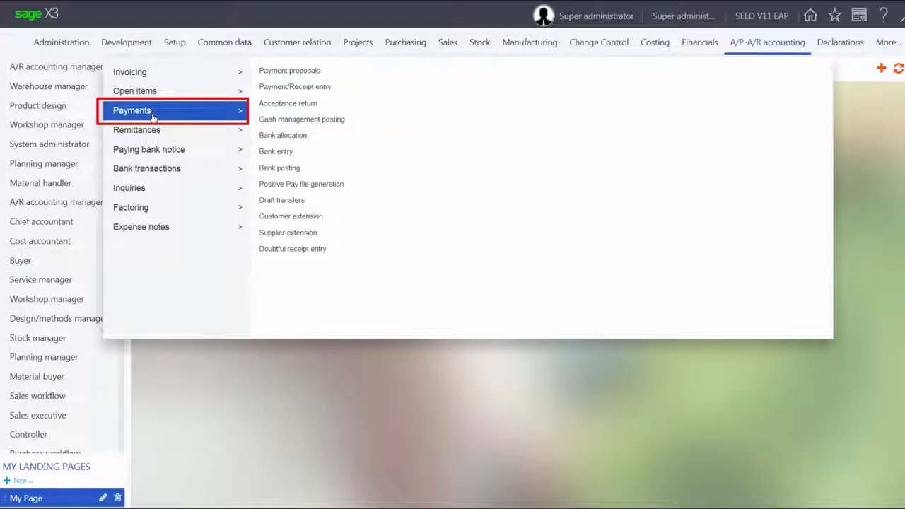
left_click(285, 88)
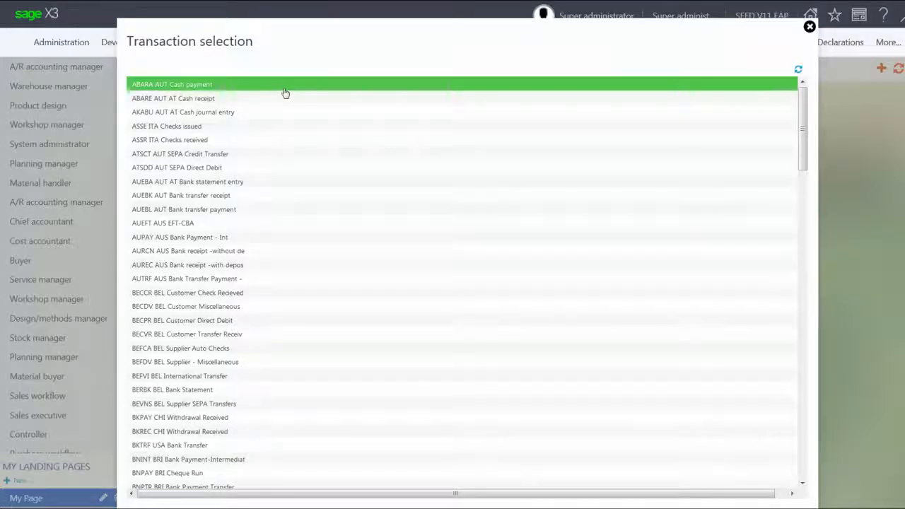
scroll(281, 205, "down", 5)
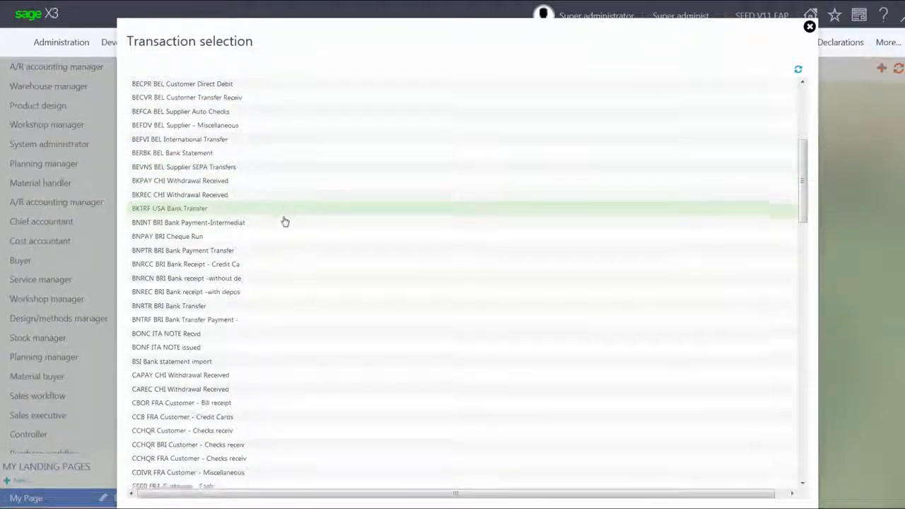
scroll(283, 216, "down", 10)
scroll(267, 316, "down", 7)
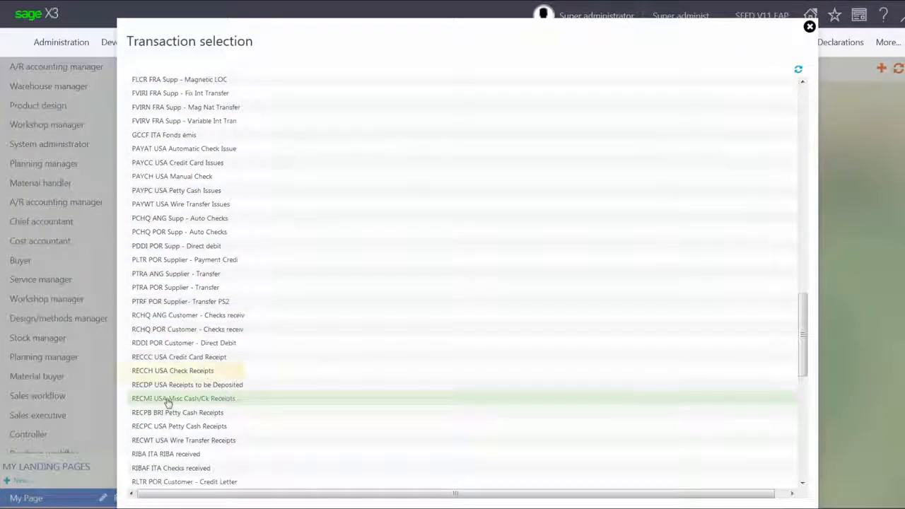
left_click(172, 373)
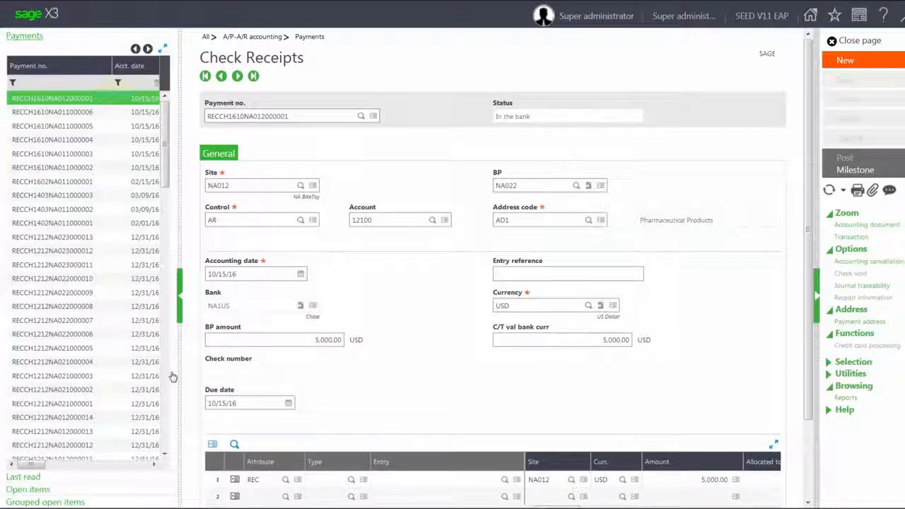
Step: Start a new check receipt for site NA011 and enter the customer's BP code, accepting the default control, account and address
left_click(849, 63)
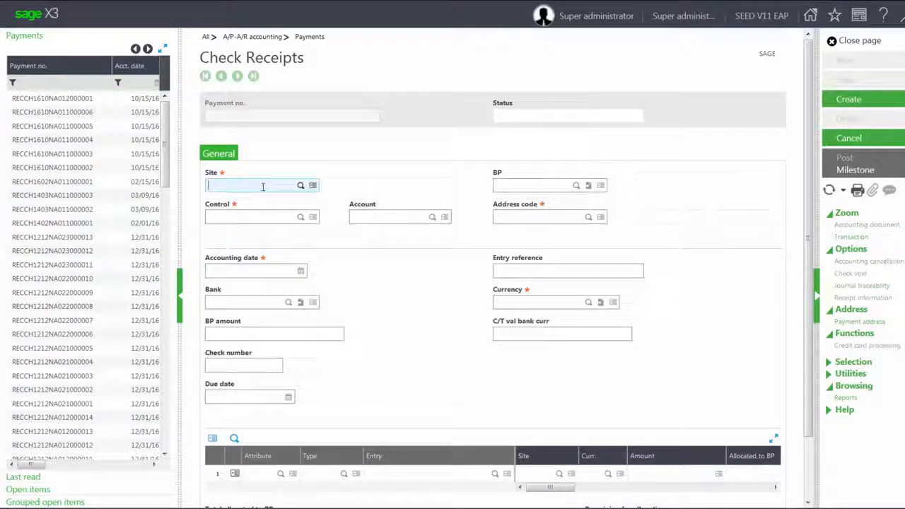
type("na01")
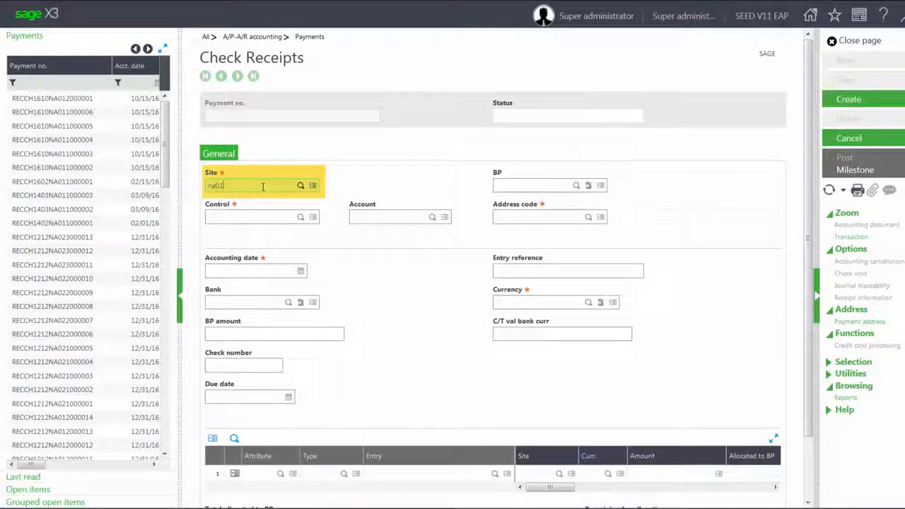
type("1")
key("Tab")
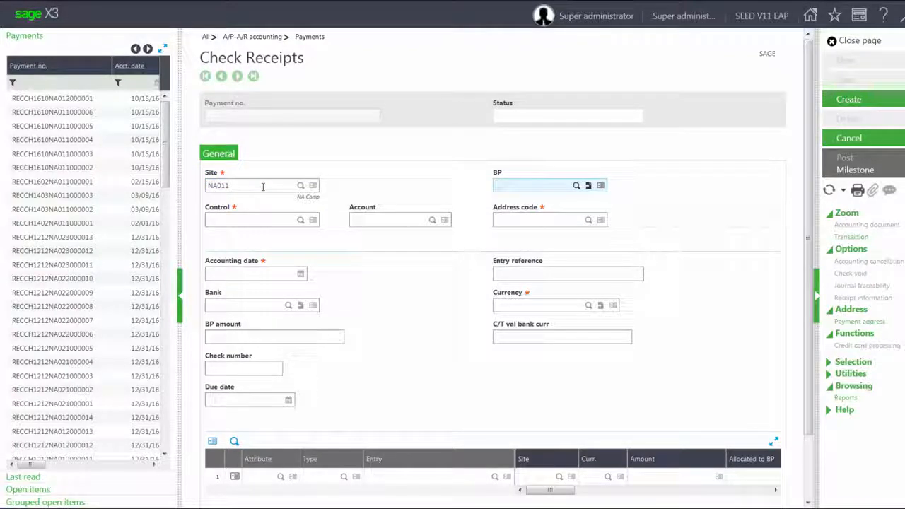
type("na012")
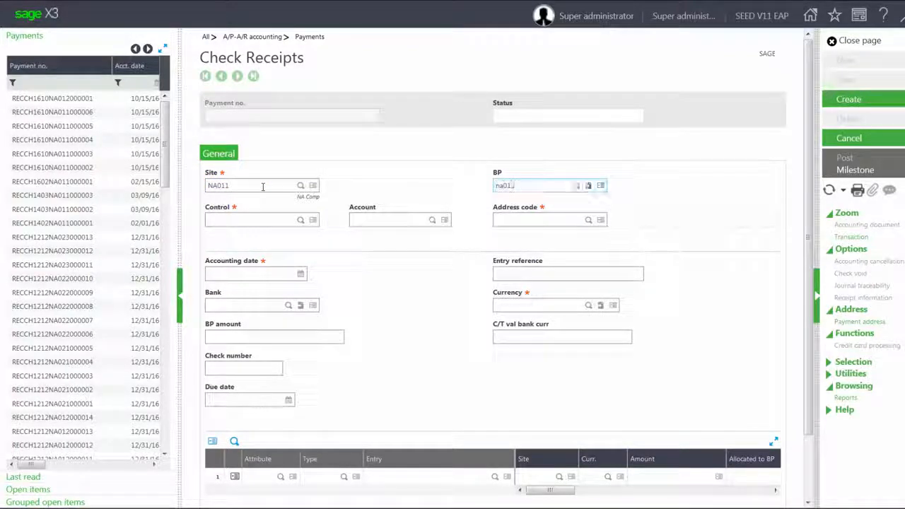
key("Tab")
key("Tab")
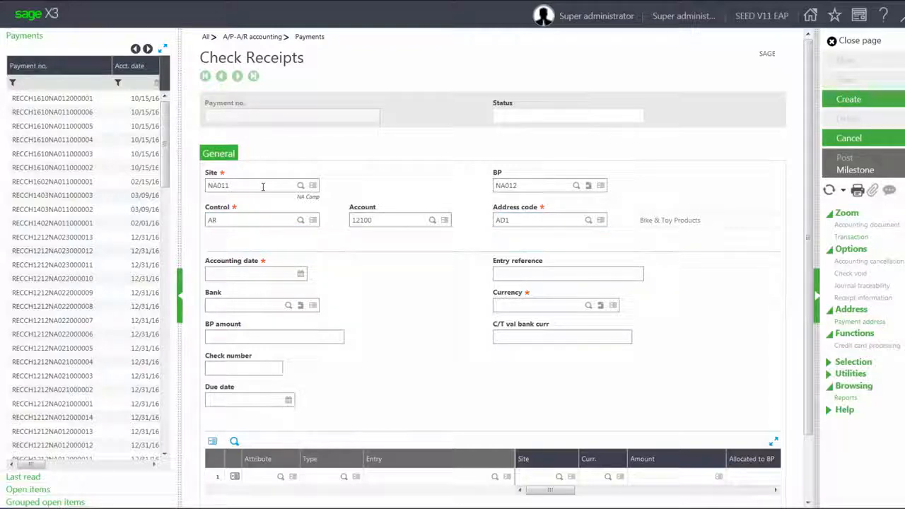
Step: Set the receipt's accounting date to 10/15/16 and its bank to NA1US
key("Tab")
type("101516")
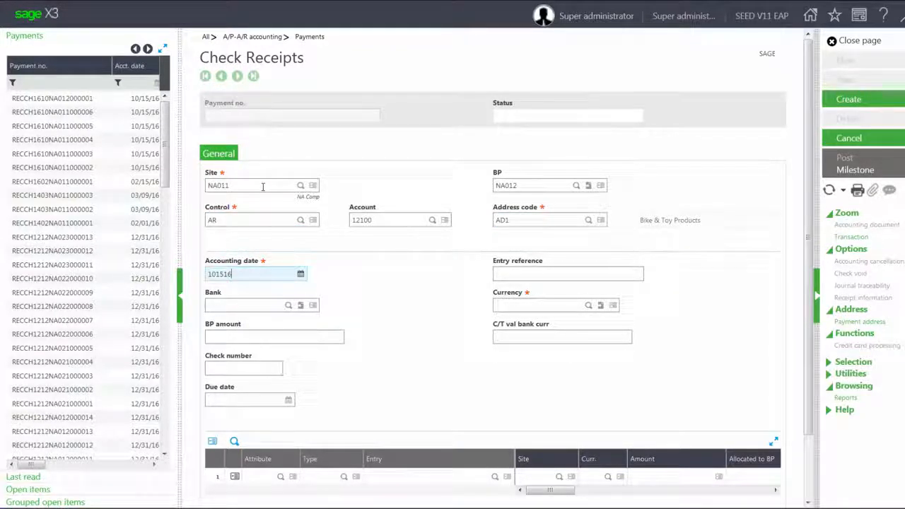
key("Tab")
key("Tab")
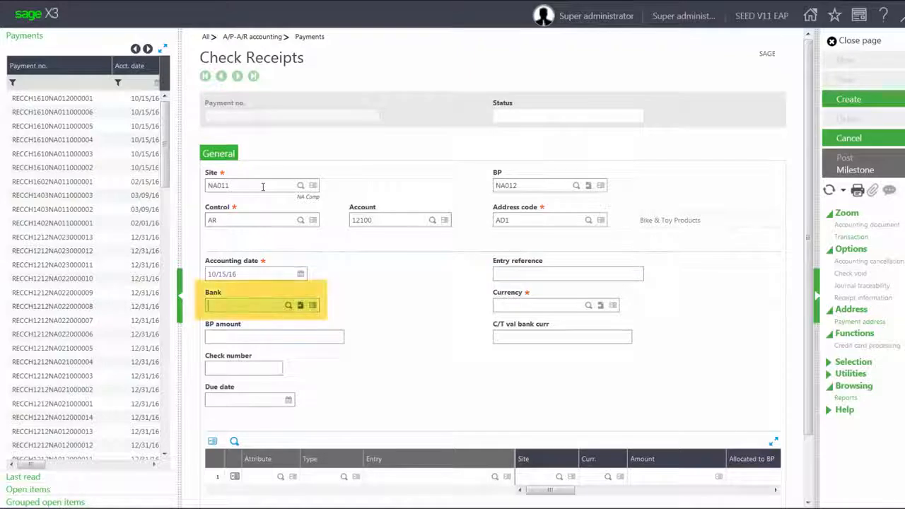
type("na1u")
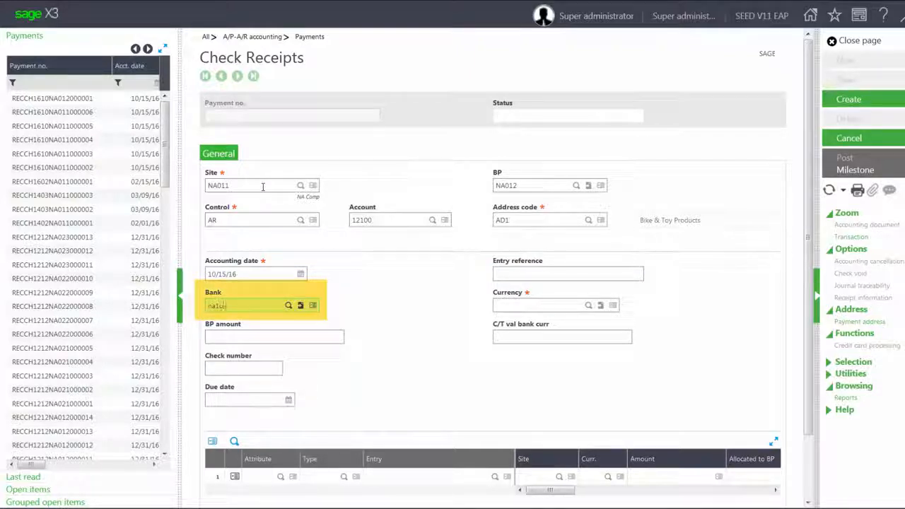
type("s")
key("Tab")
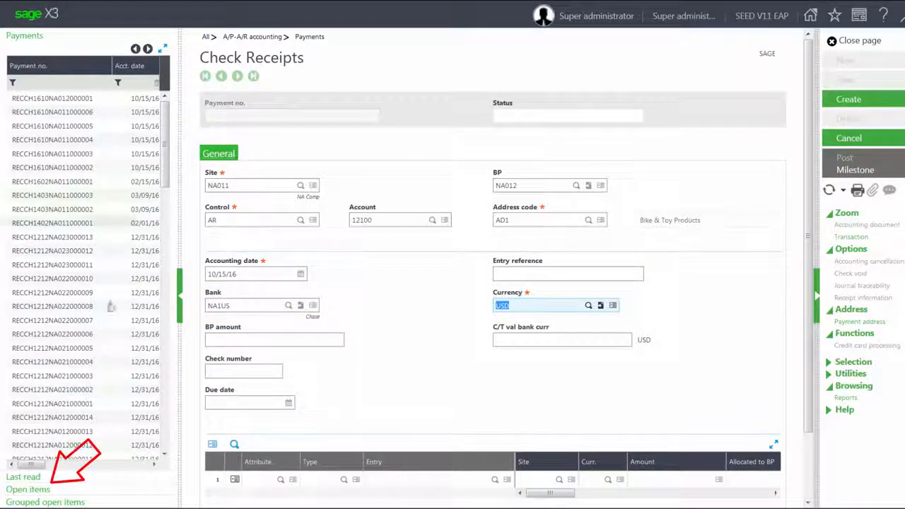
Step: Include both of the customer's open items, the direct invoice and the unallocated receipt, in the check receipt
left_click(47, 491)
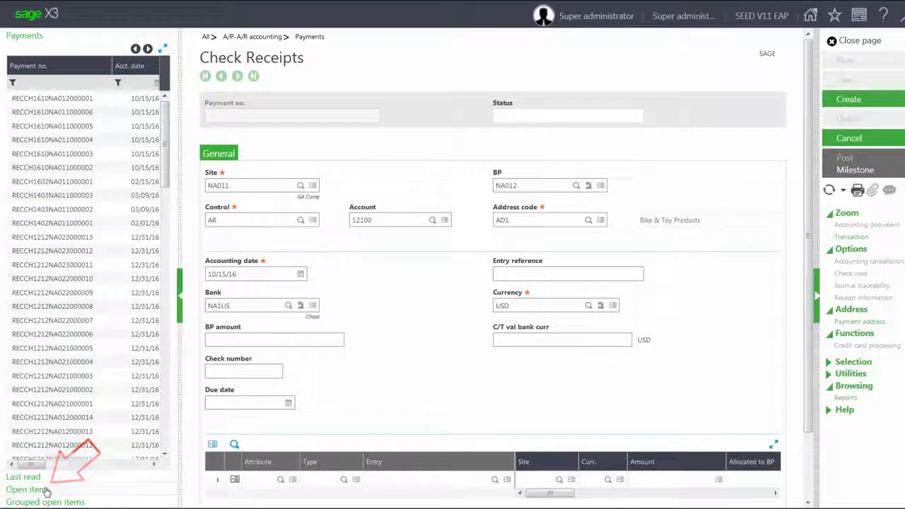
mouse_move(27, 491)
left_mouse_down()
mouse_move(40, 493)
mouse_move(21, 490)
left_mouse_up()
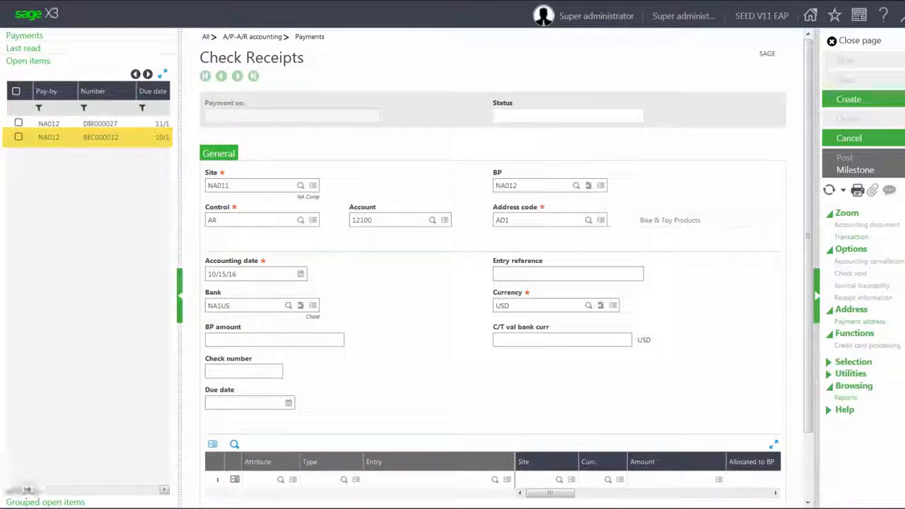
left_click(50, 126)
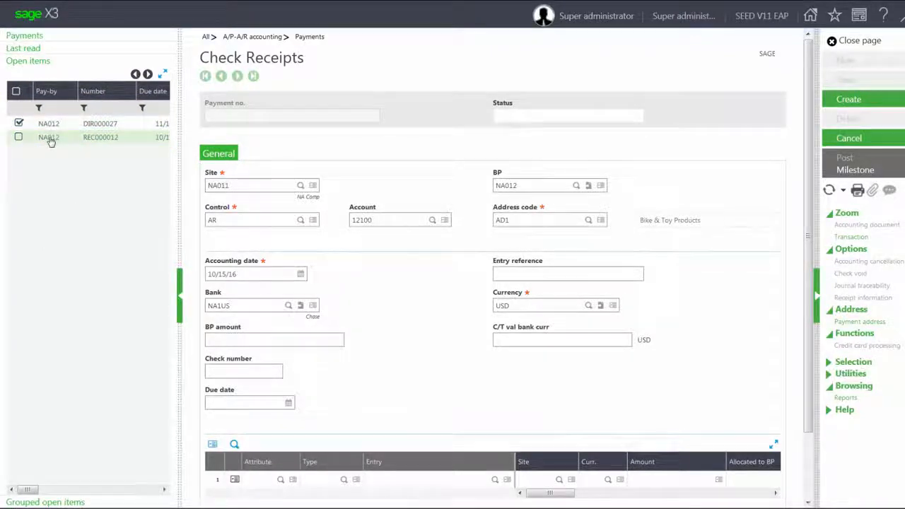
left_click(50, 139)
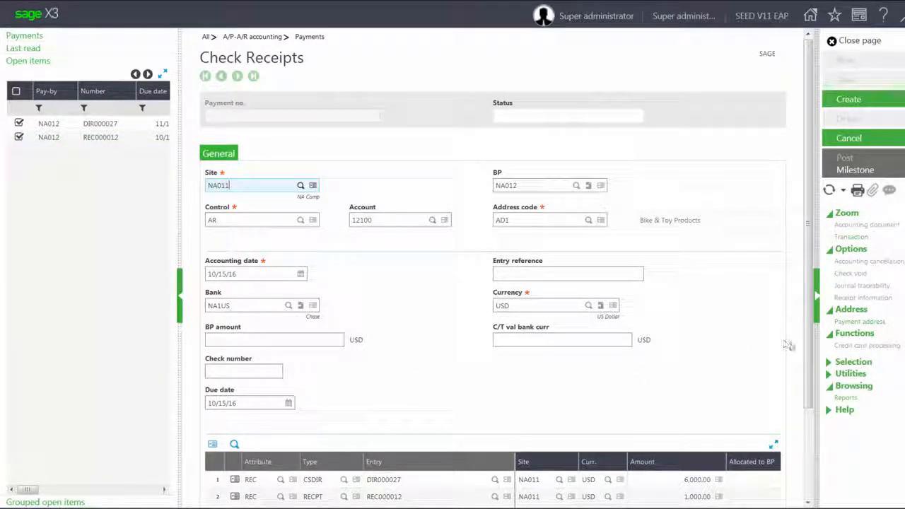
Step: Set the receipt's BP amount to 5,000.00 USD and enter the check number
left_click_drag(810, 353, 810, 399)
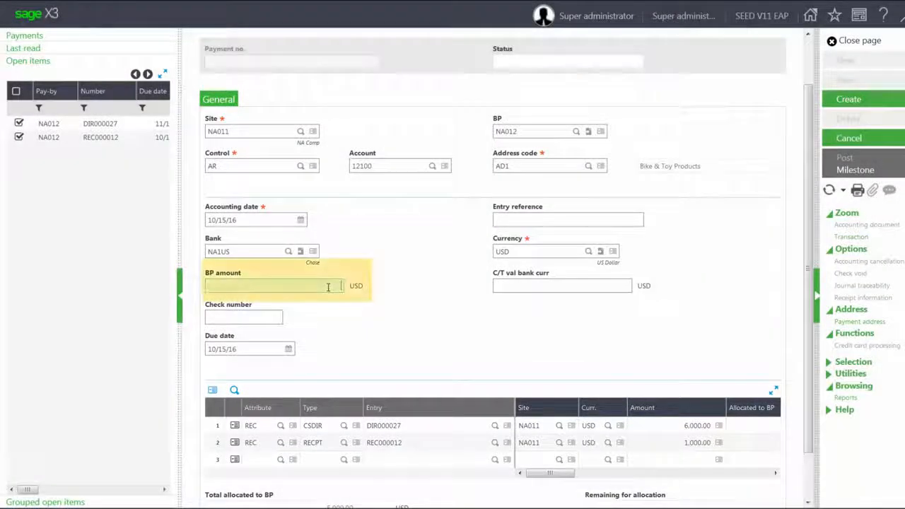
type("5000")
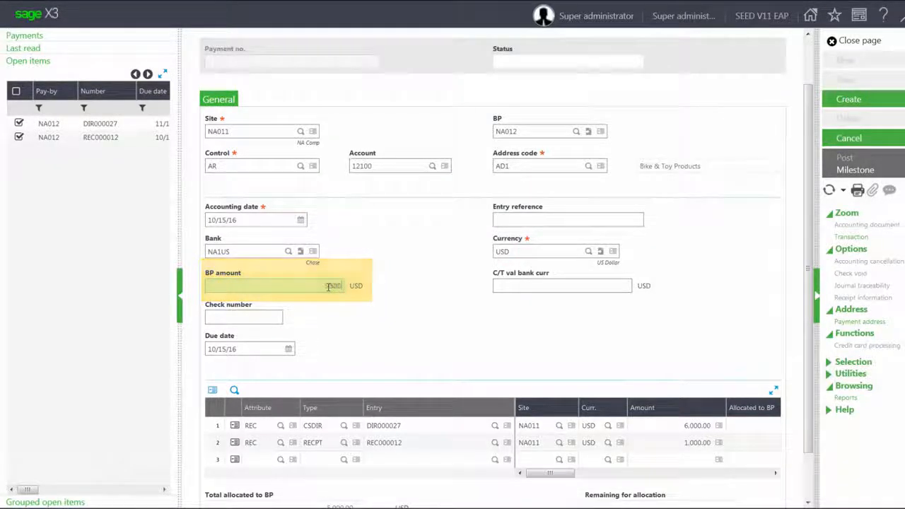
type(".0")
left_click(266, 317)
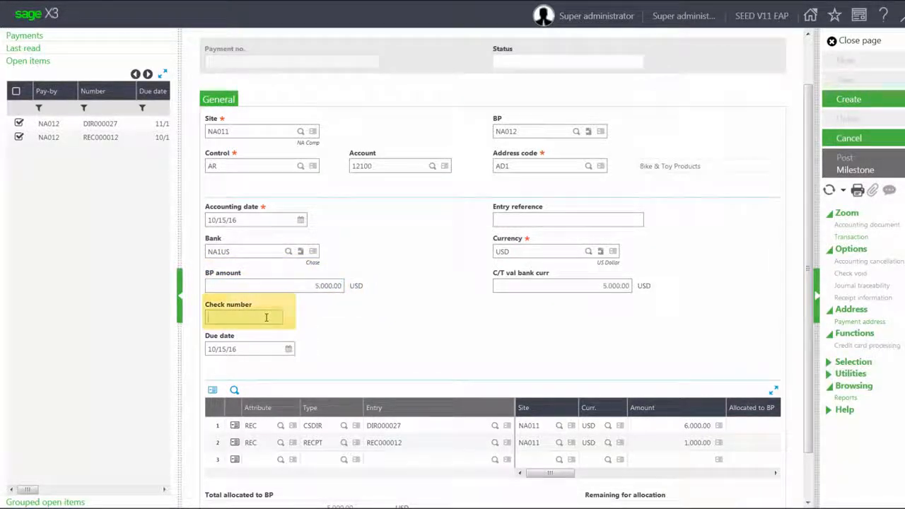
type("12345")
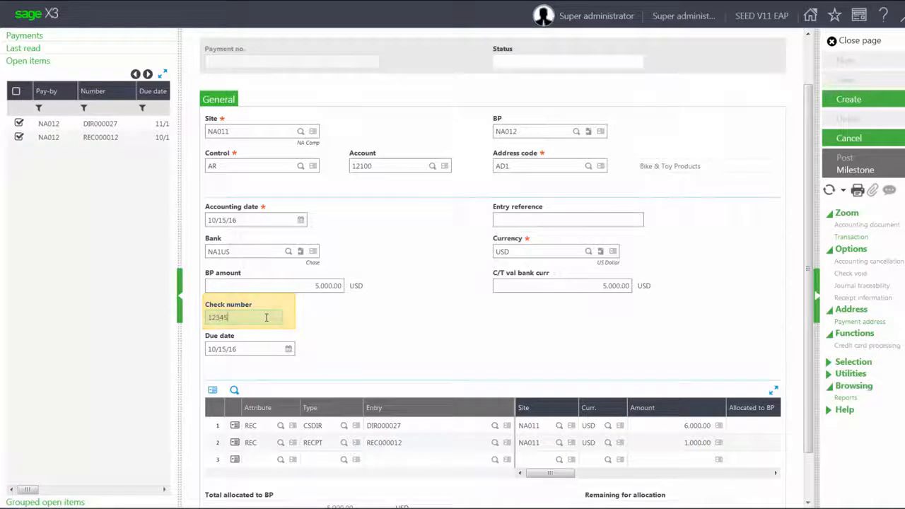
Step: Create the check receipt and post it with the value date left blank, closing the posting log
left_click(835, 102)
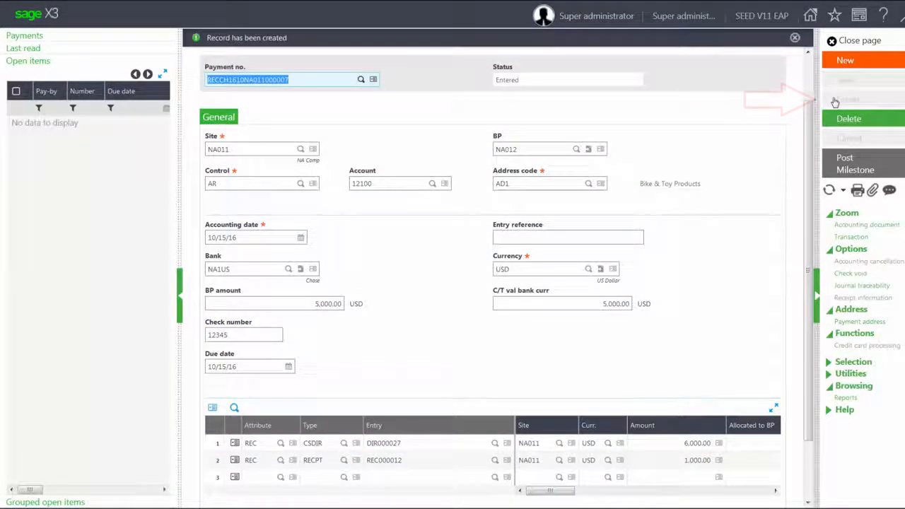
left_click(845, 159)
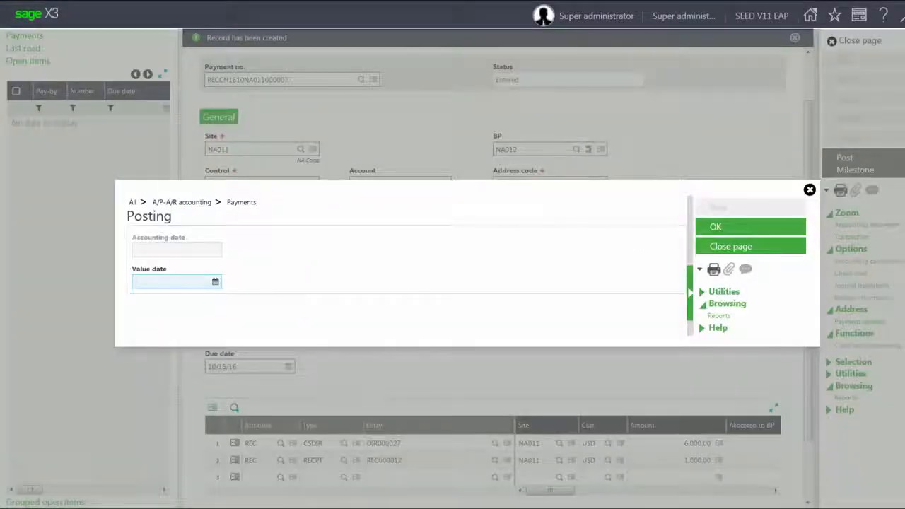
left_click(714, 229)
left_click(714, 227)
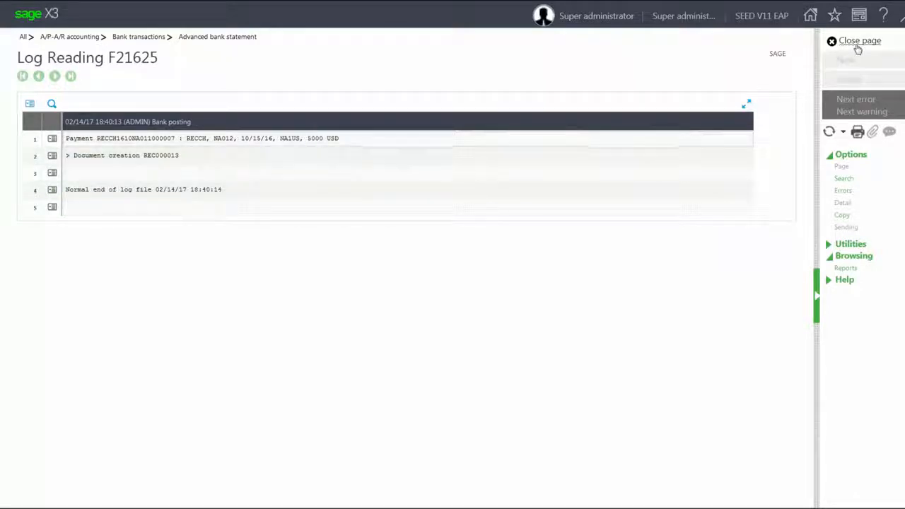
left_click(857, 41)
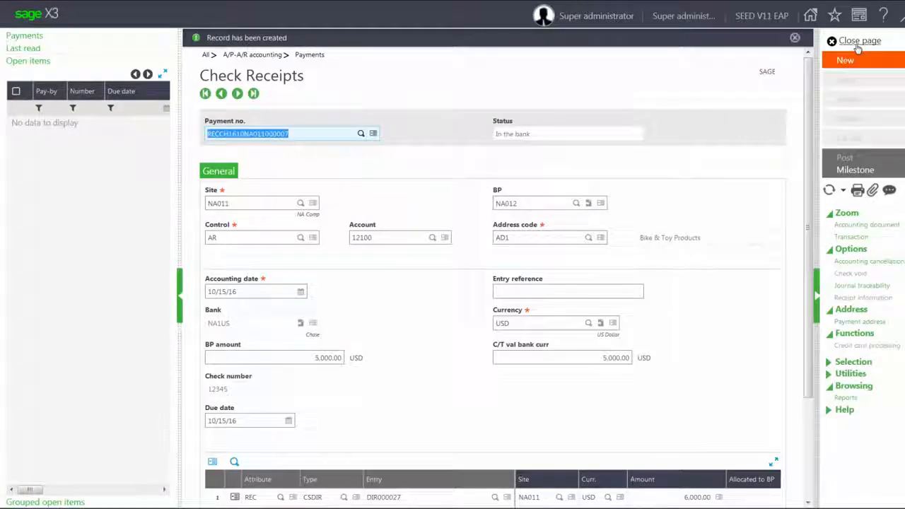